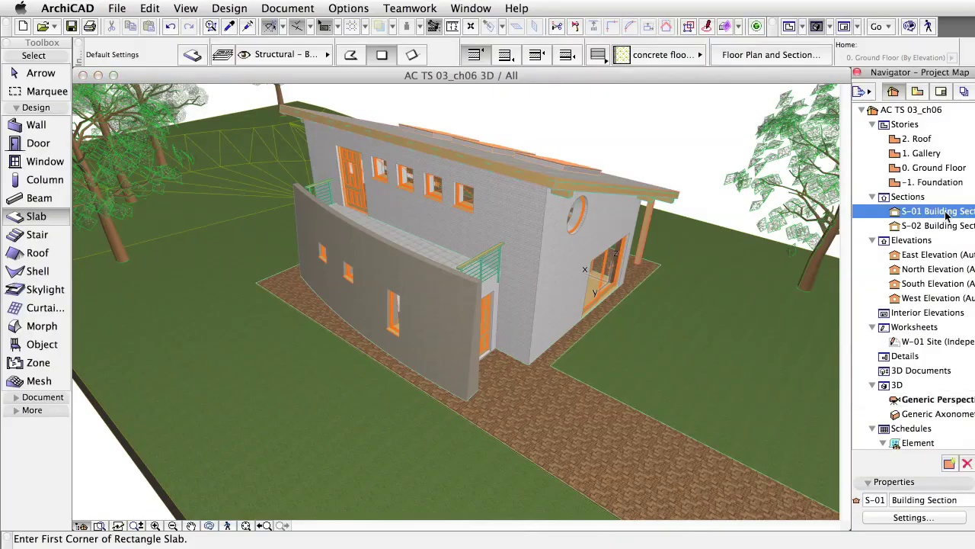
# Open section S-01 and set Detail tool defaults to ID D-01, name Detail, creating its own viewpoint.
pyautogui.doubleClick(945, 214)
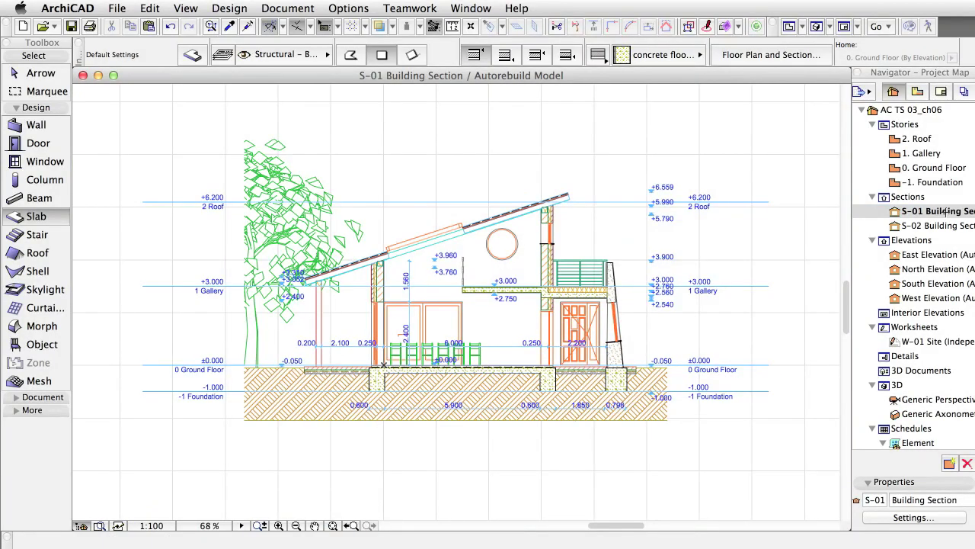
pyautogui.click(21, 110)
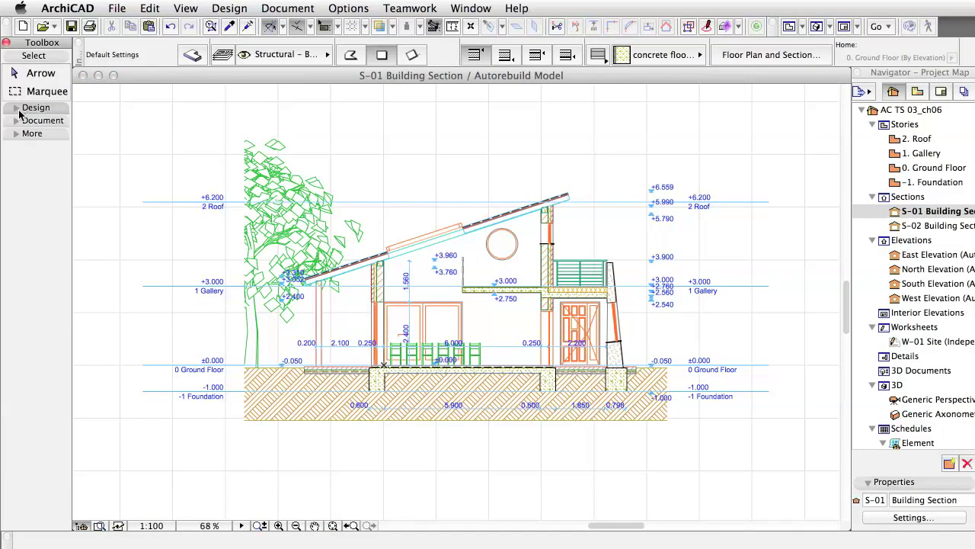
pyautogui.click(23, 120)
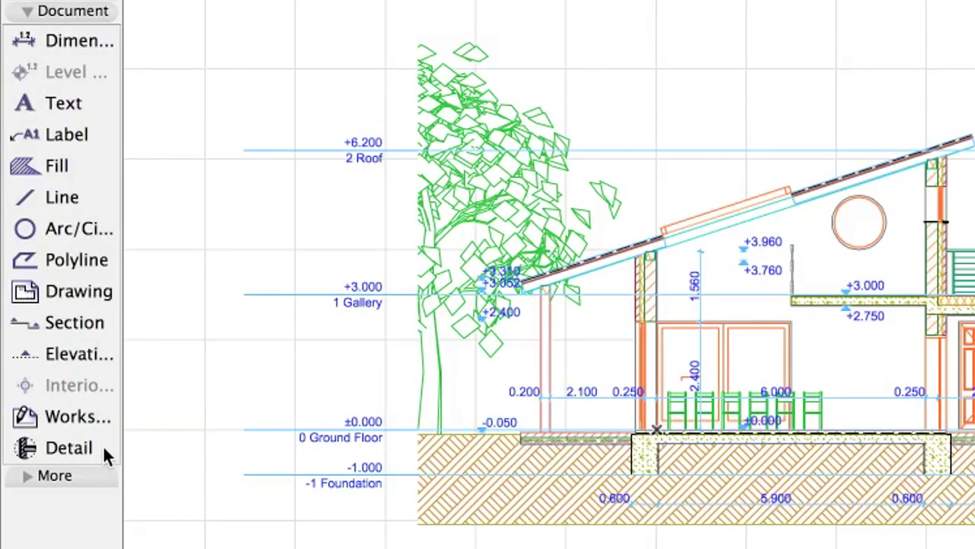
pyautogui.click(104, 449)
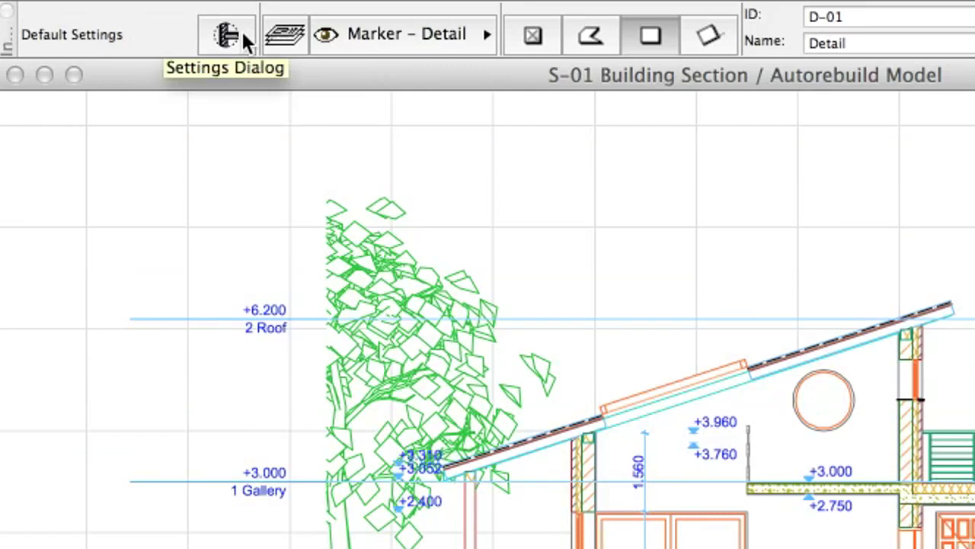
pyautogui.click(244, 38)
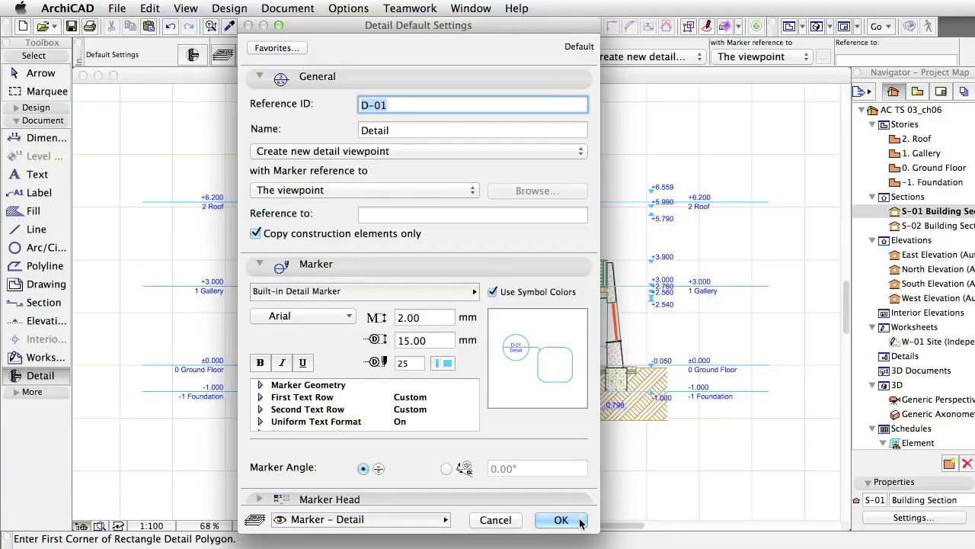
pyautogui.click(580, 525)
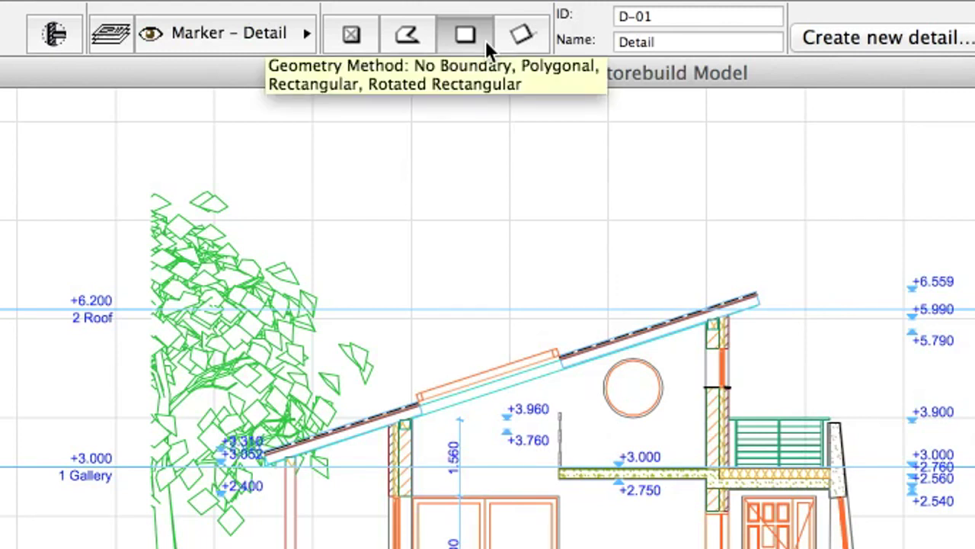
# Draw a rectangular D-01 boundary around the roof-wall junction and place its marker up-left of it.
pyautogui.click(278, 524)
pyautogui.click(348, 235)
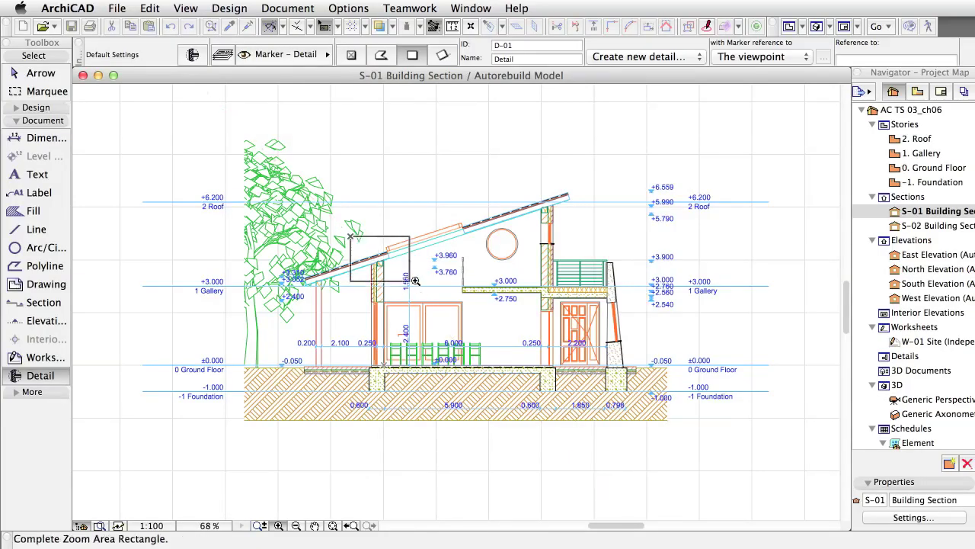
pyautogui.click(428, 293)
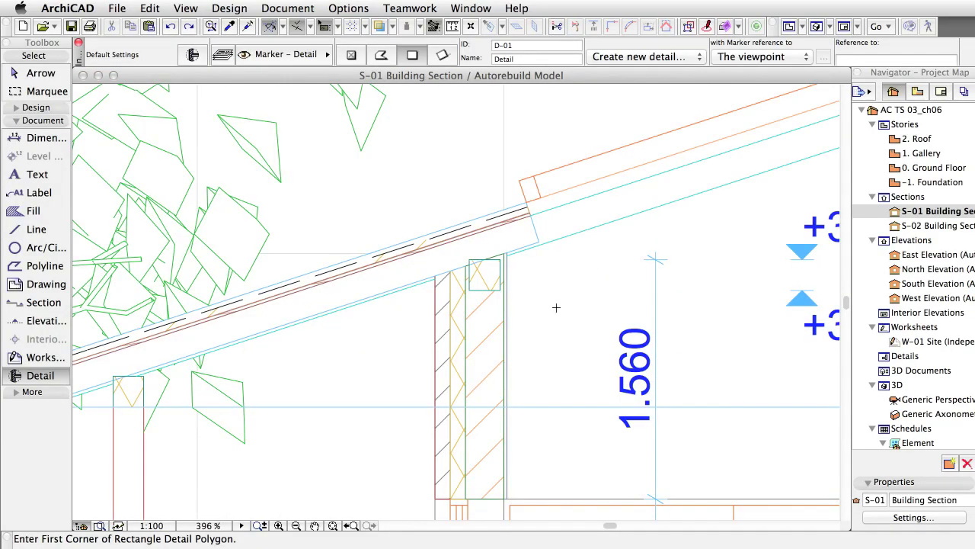
pyautogui.click(557, 316)
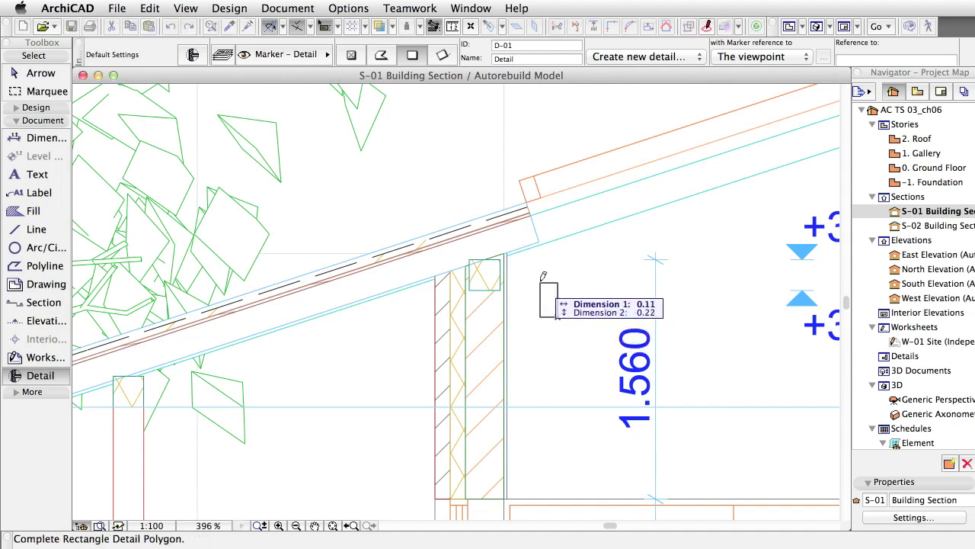
pyautogui.click(385, 158)
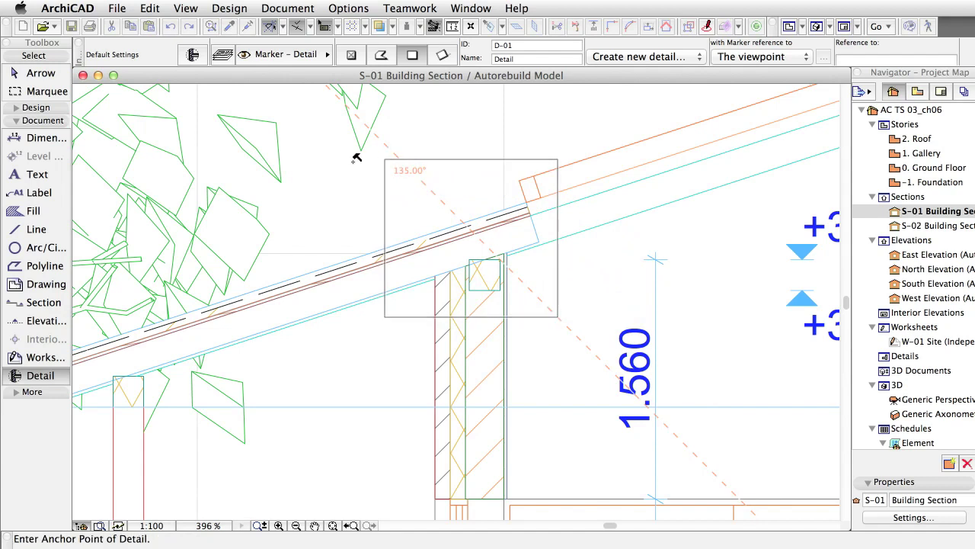
pyautogui.click(355, 157)
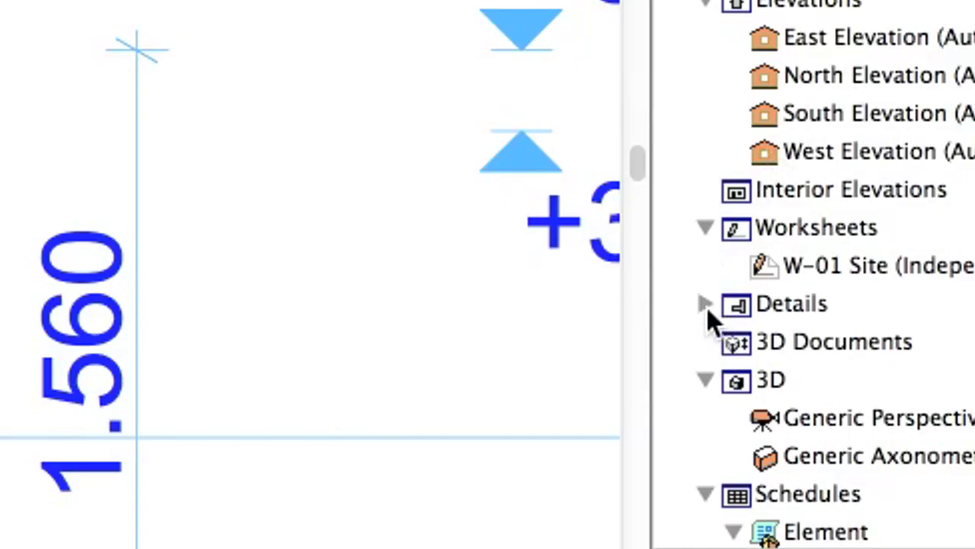
# Open the D-01 Detail drawing from the Navigator and set its scale to 1:10.
pyautogui.click(706, 305)
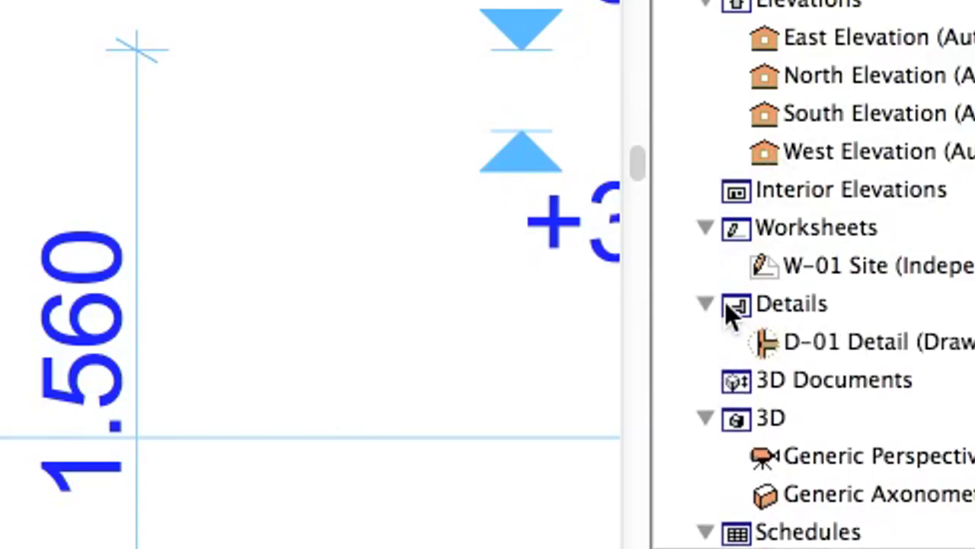
pyautogui.click(768, 351)
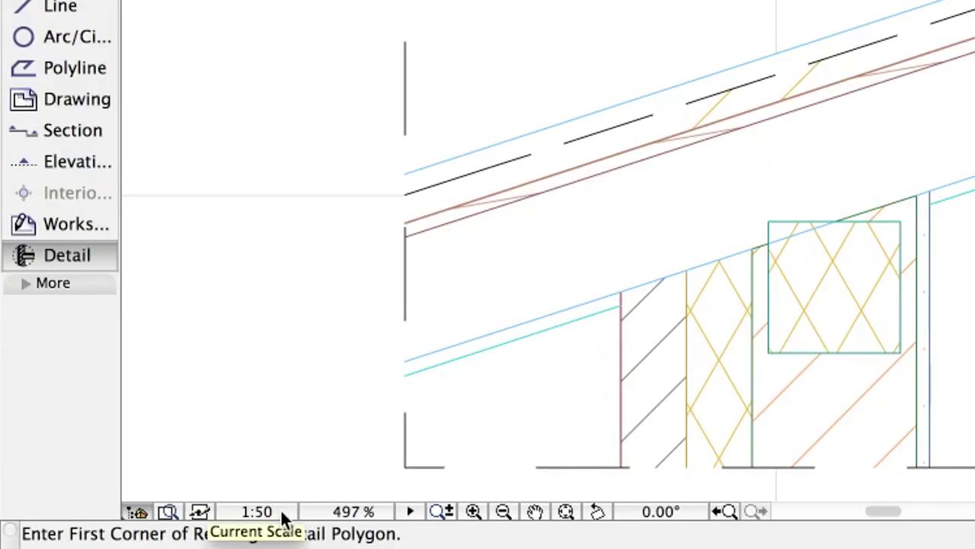
pyautogui.click(282, 517)
pyautogui.click(361, 326)
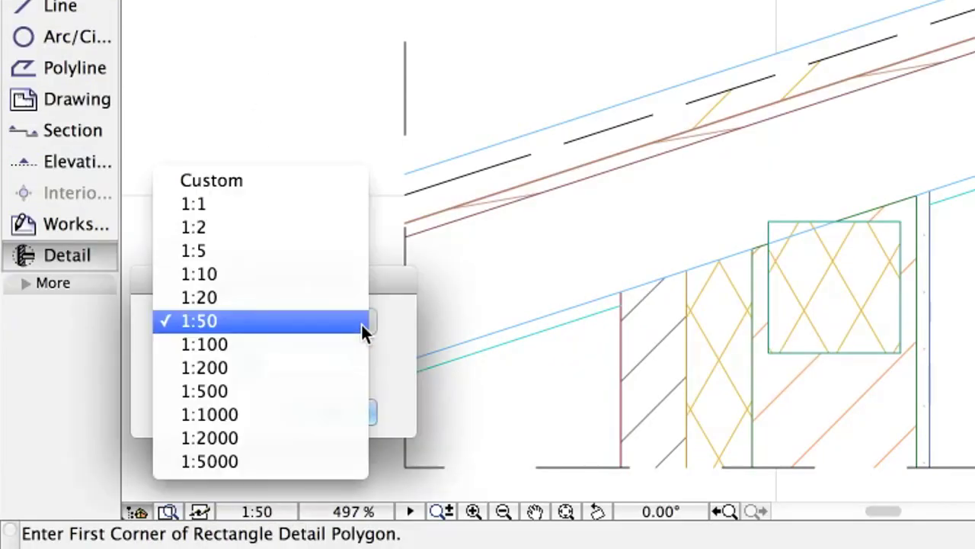
pyautogui.click(361, 273)
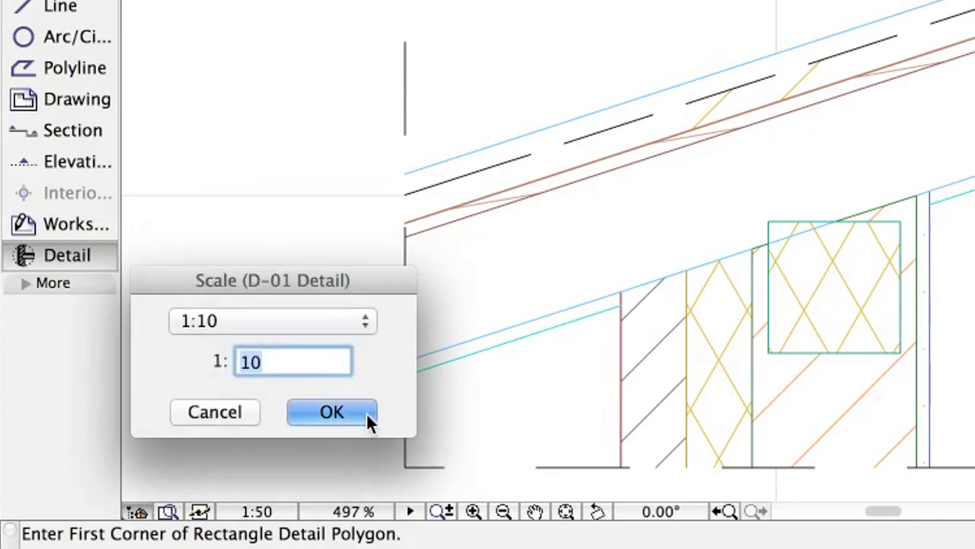
pyautogui.click(366, 413)
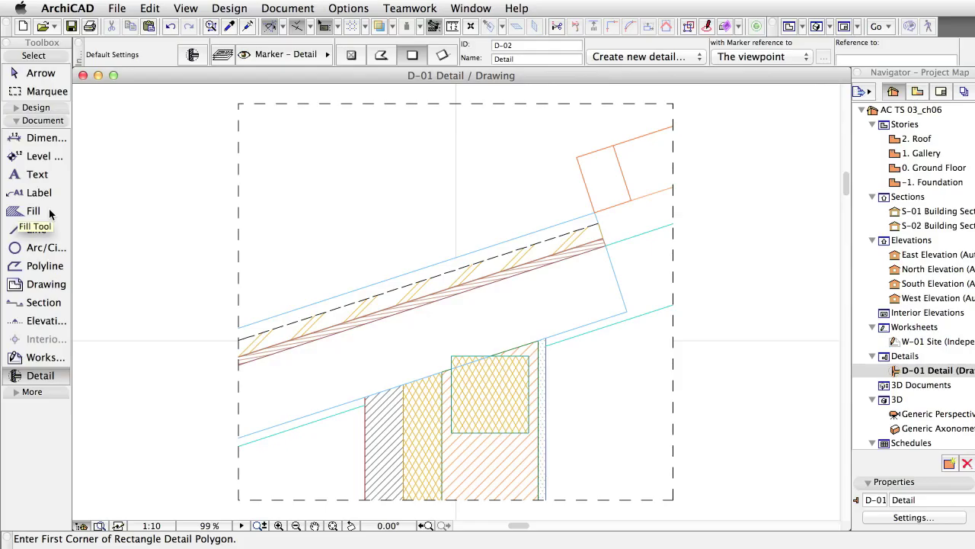
# Set Fill tool defaults to Cut Fill – Building Material using Membrane – Vapor Barrier.
pyautogui.click(49, 211)
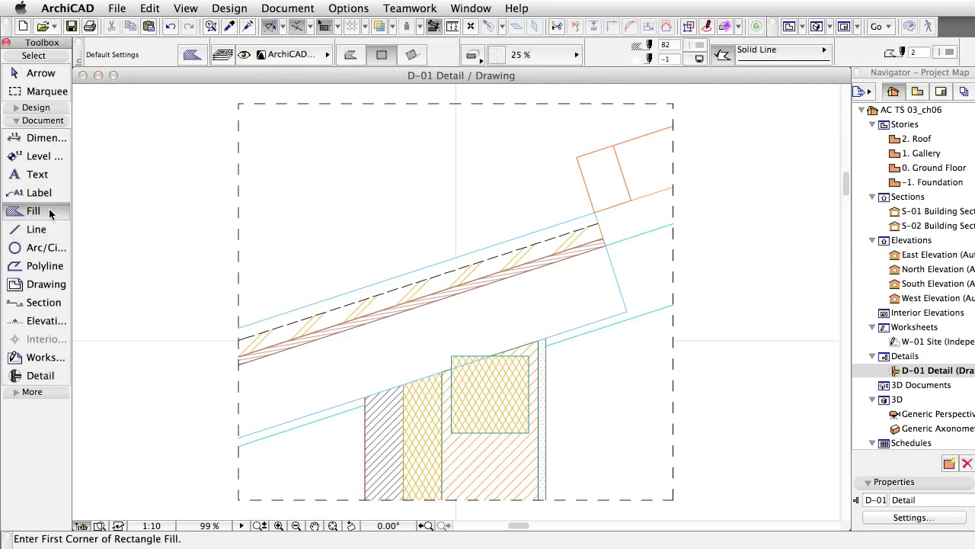
pyautogui.click(201, 56)
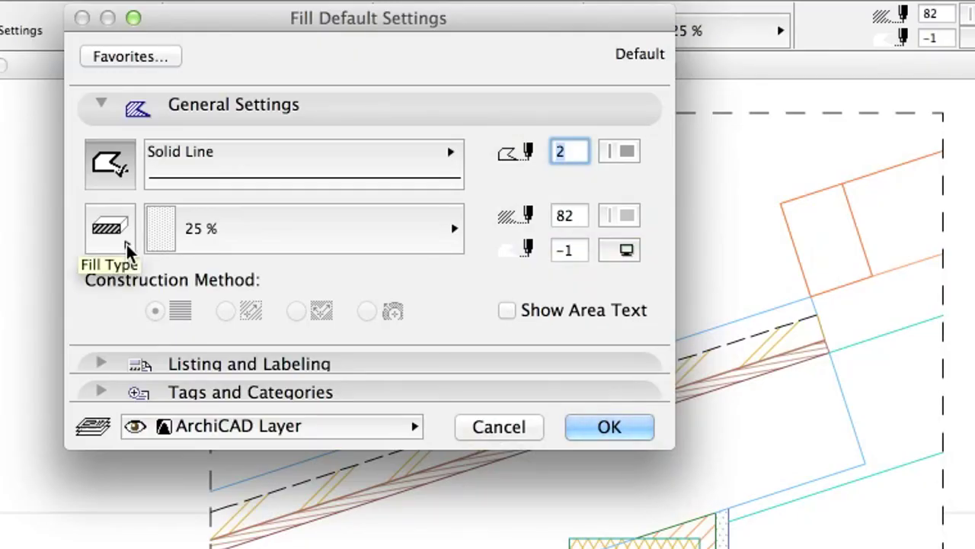
pyautogui.click(126, 244)
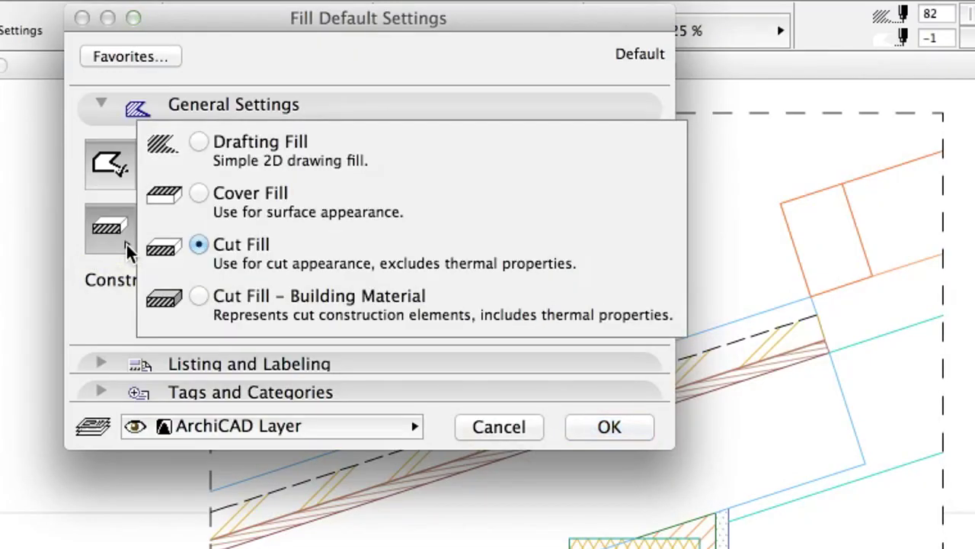
pyautogui.click(164, 309)
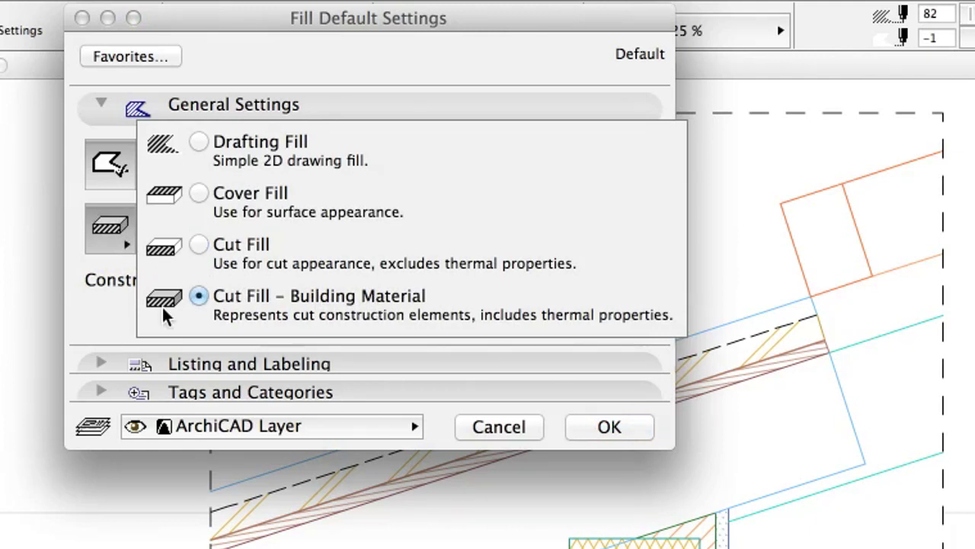
pyautogui.click(122, 314)
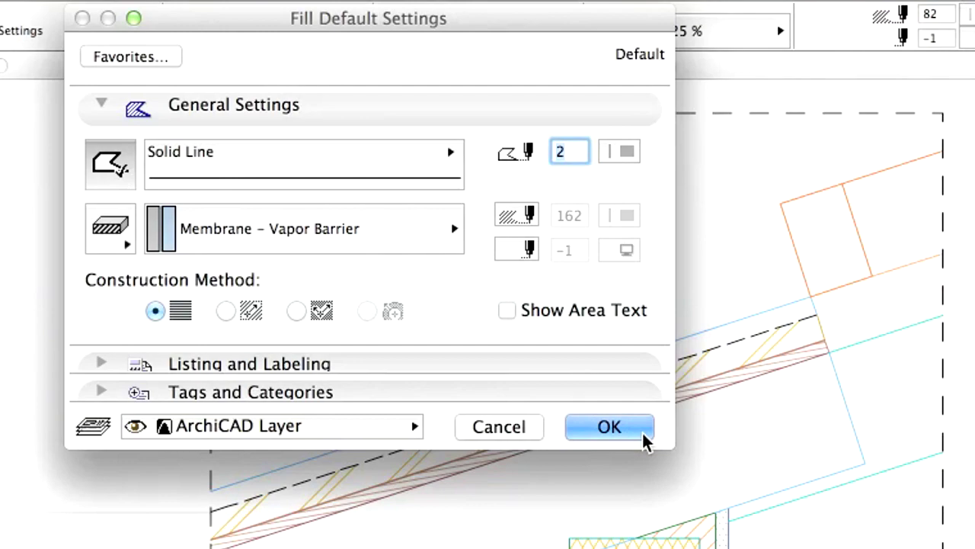
pyautogui.click(642, 437)
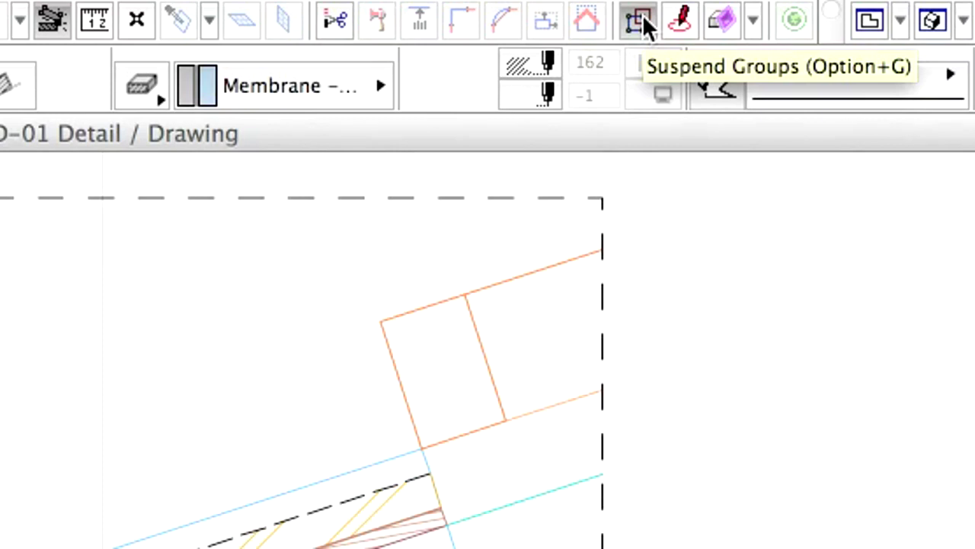
# Switch the Timber – Structural building material's cut fill from Batt Insulation to Wood 45.
pyautogui.click(195, 14)
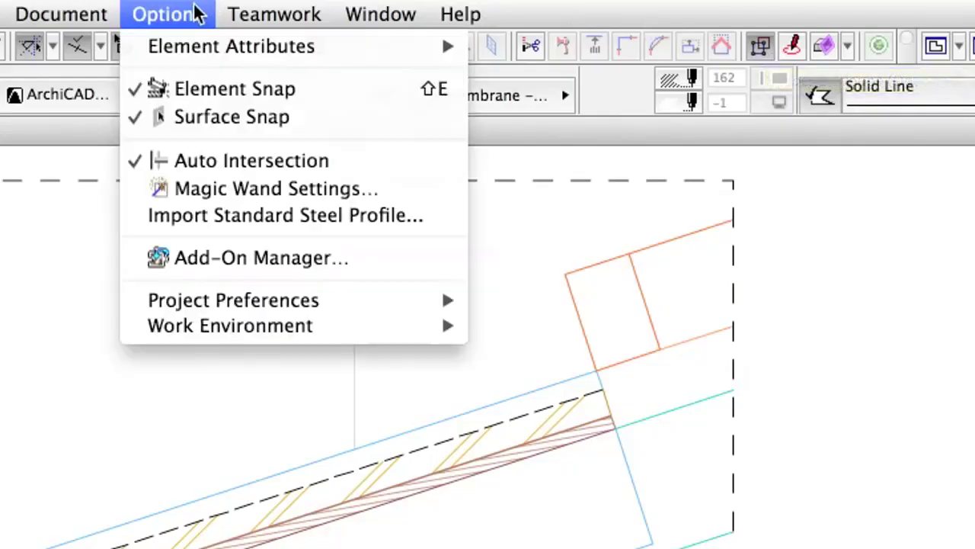
pyautogui.moveTo(188, 44)
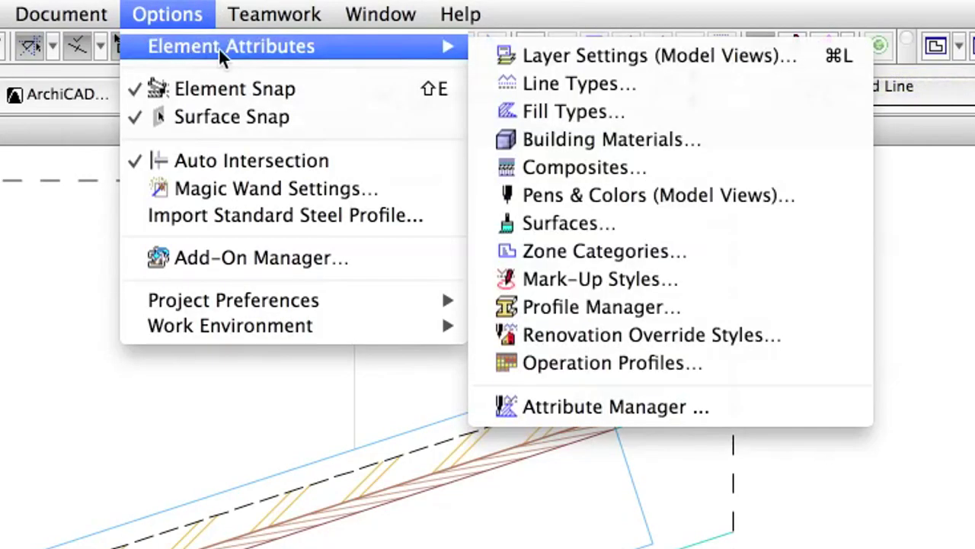
pyautogui.click(733, 140)
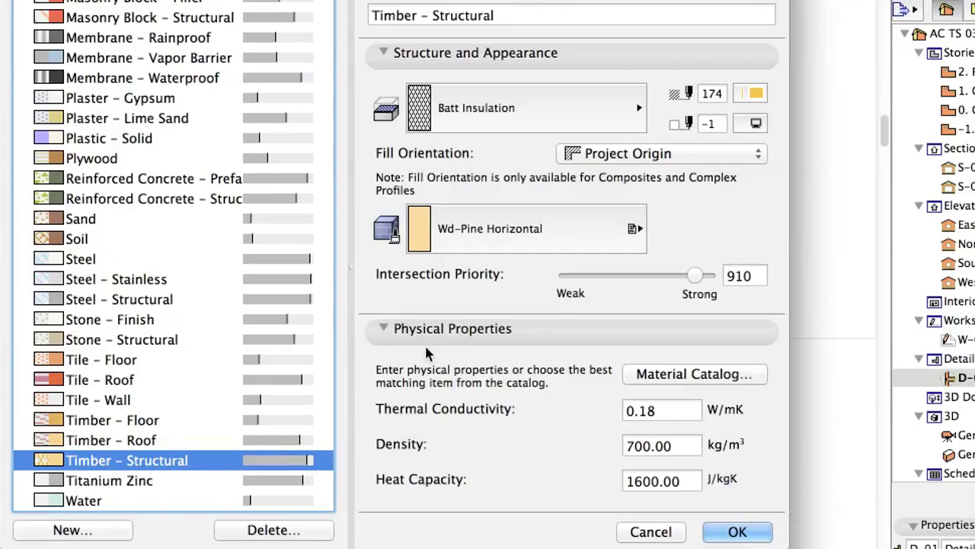
pyautogui.click(623, 109)
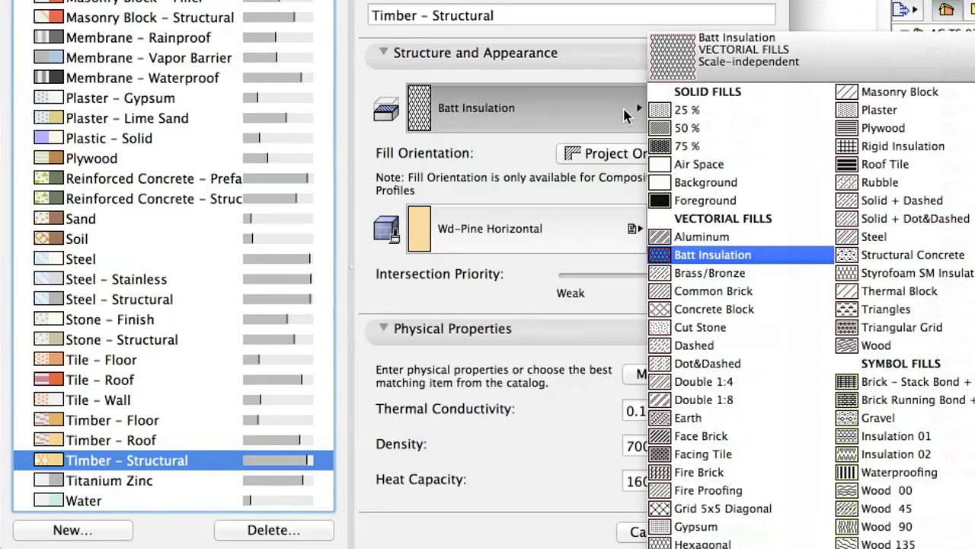
pyautogui.click(938, 516)
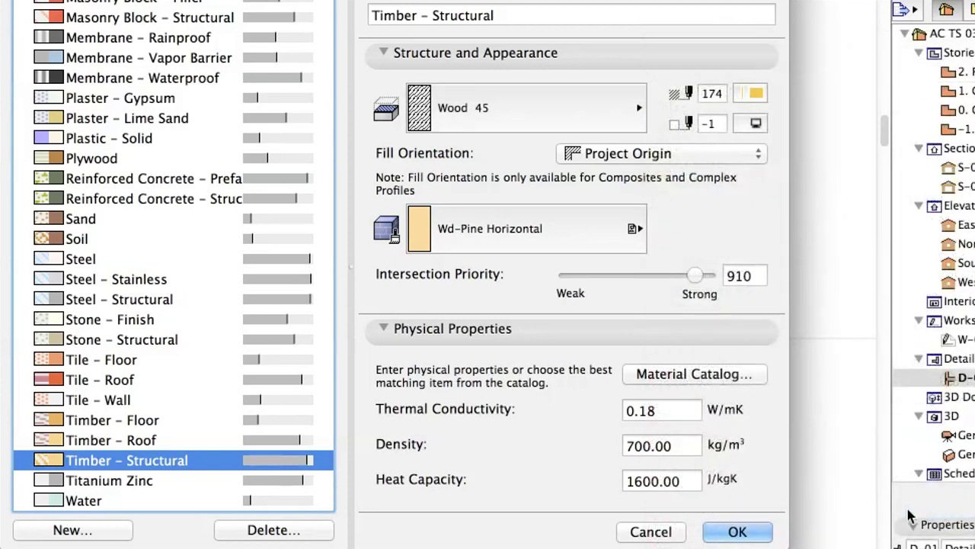
pyautogui.click(736, 532)
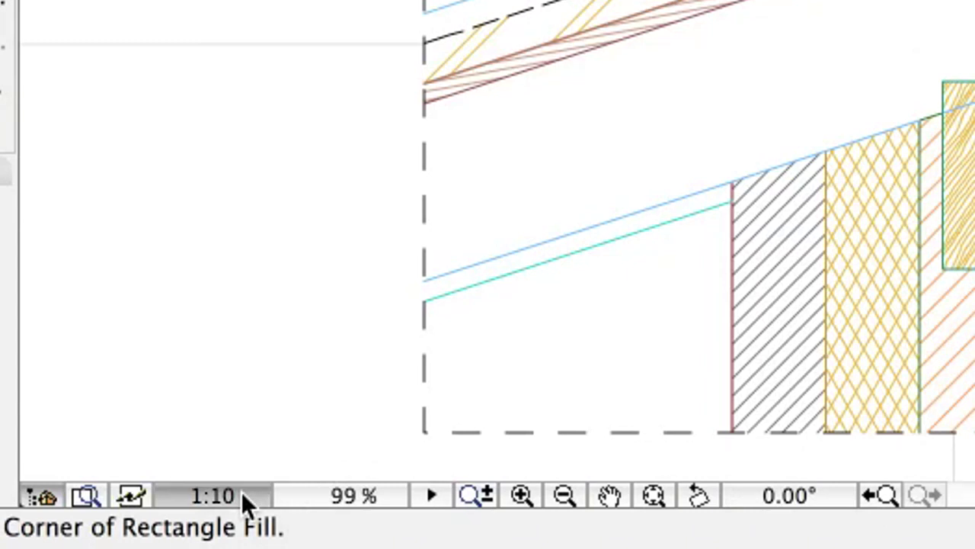
# Change the D-01 detail scale to 1:20 and fit the whole detail in the window.
pyautogui.click(241, 491)
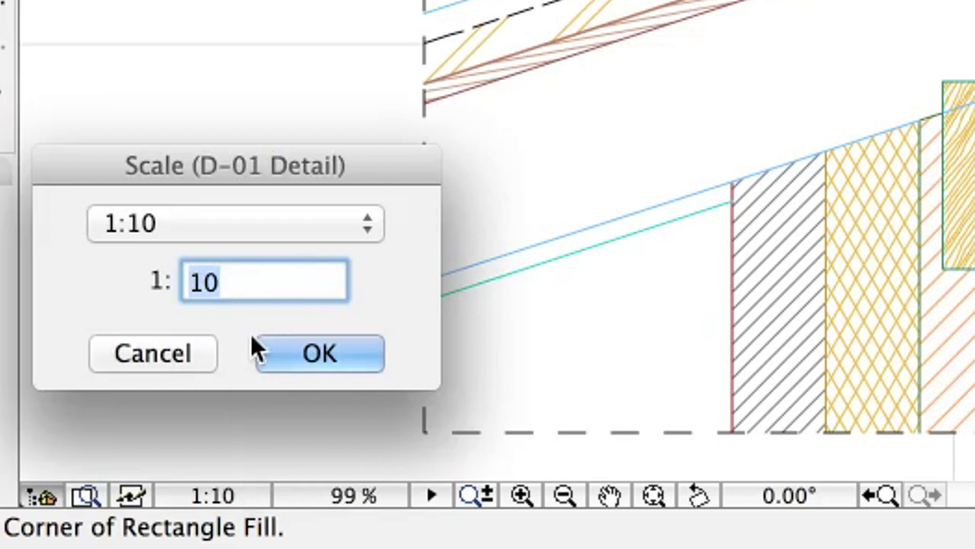
pyautogui.click(281, 228)
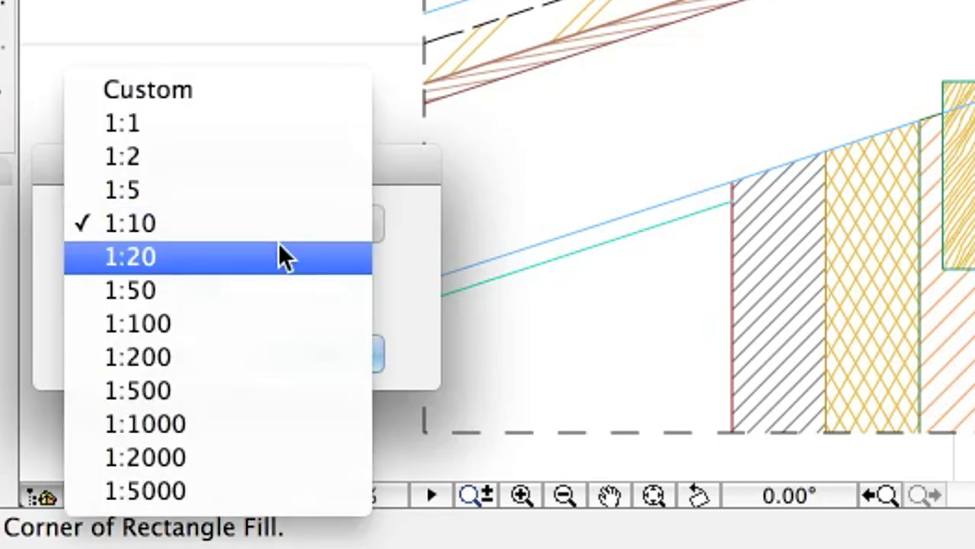
pyautogui.click(280, 247)
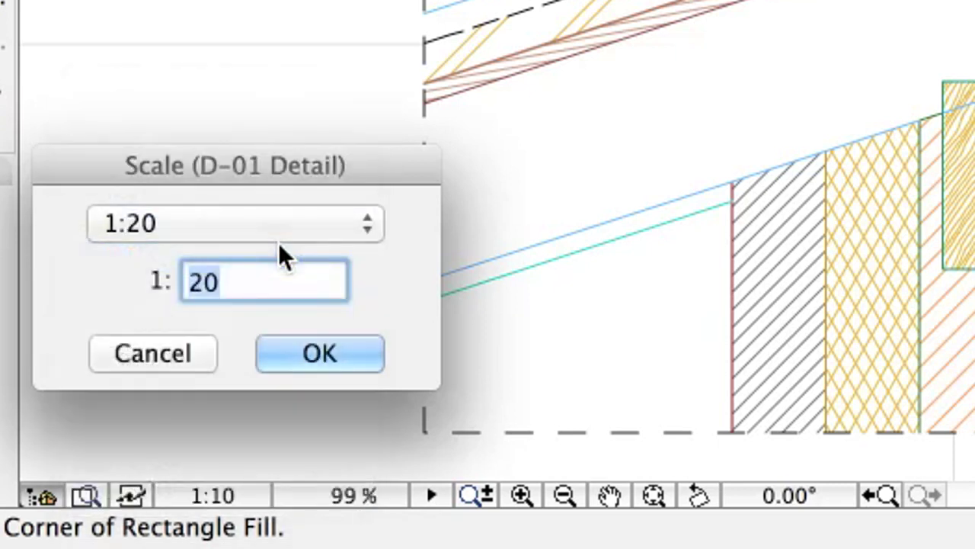
pyautogui.click(371, 361)
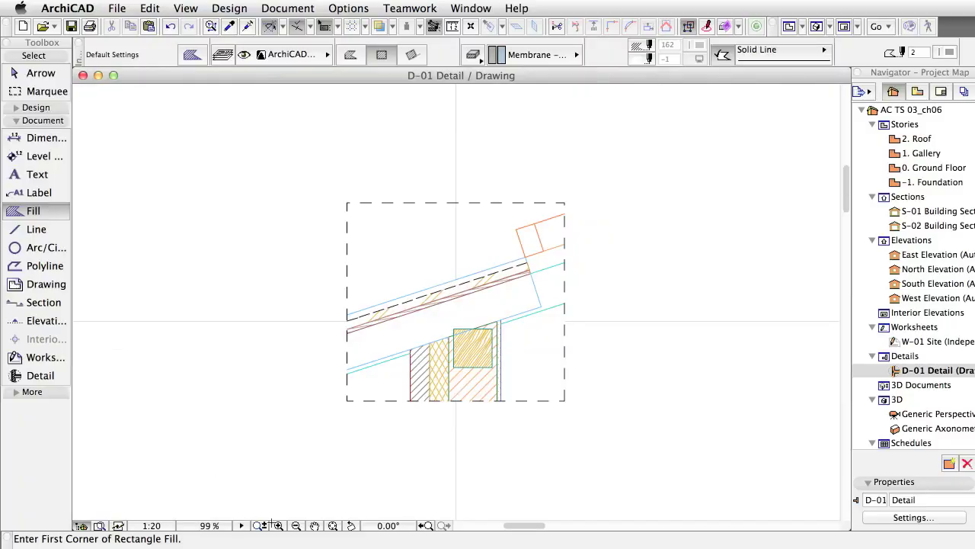
pyautogui.click(333, 526)
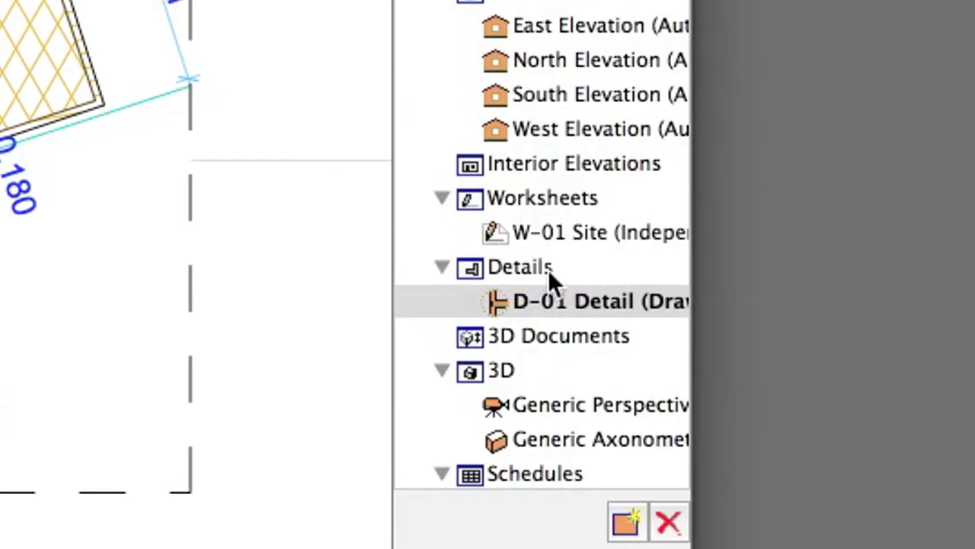
# Create independent detail D-02 named Detail from the Navigator's Details group.
pyautogui.click(917, 356)
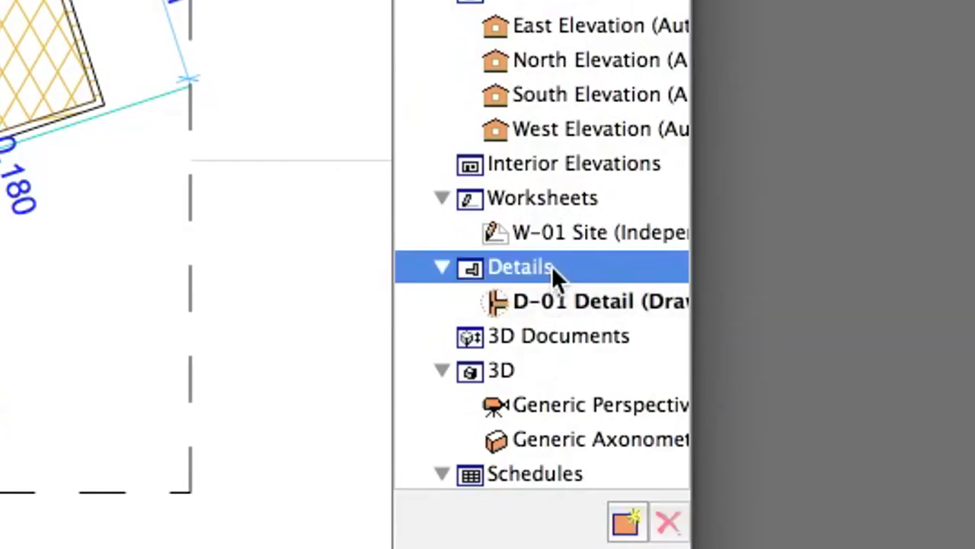
pyautogui.rightClick(882, 356)
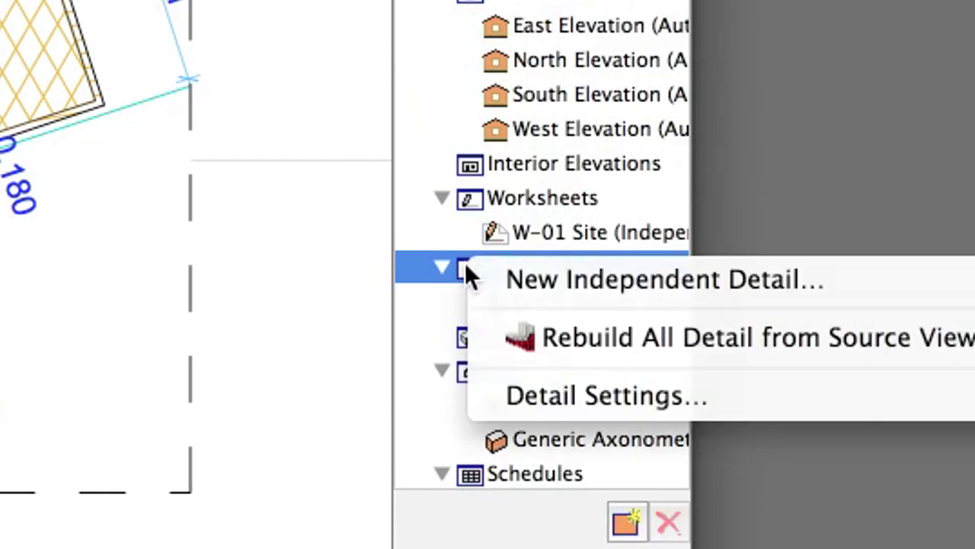
pyautogui.click(873, 279)
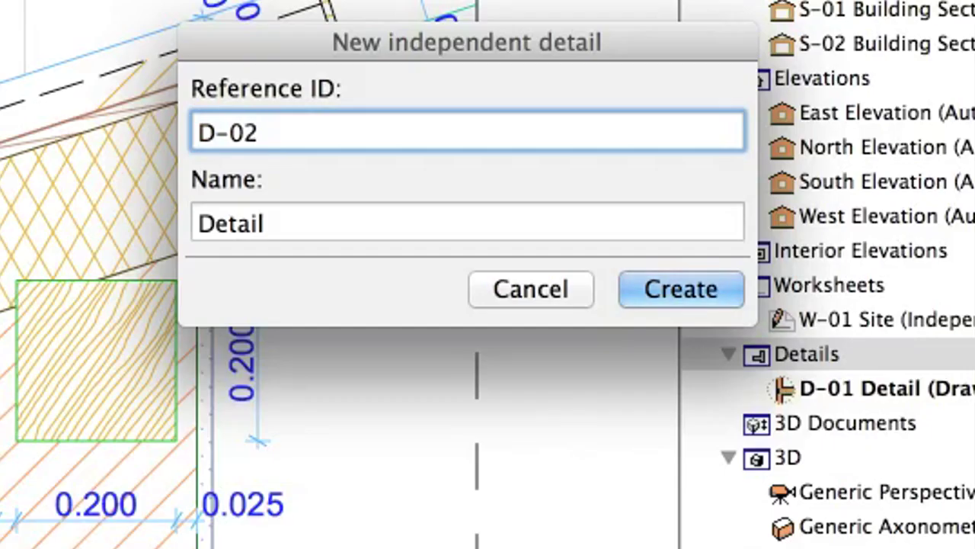
pyautogui.click(722, 289)
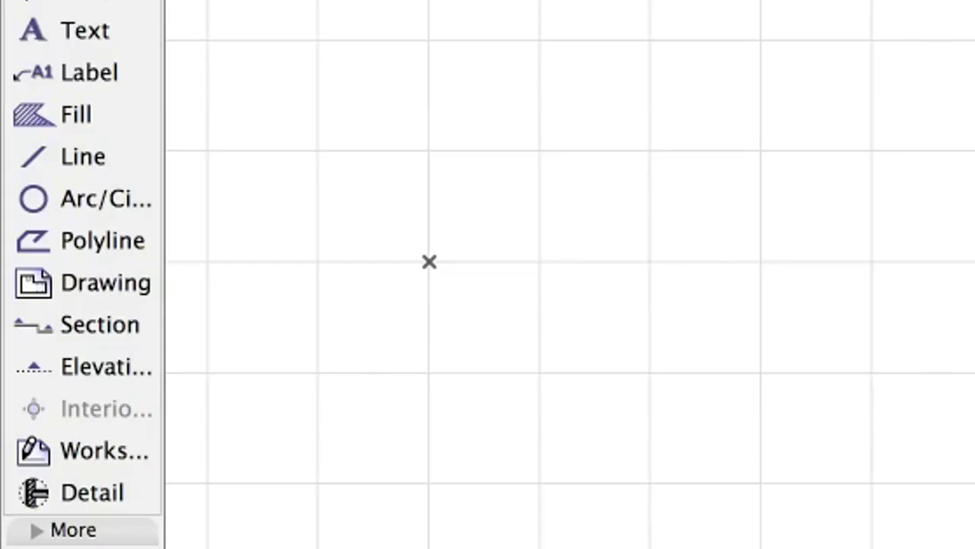
# Start placing an external drawing, then cancel the file chooser without placing PocketDoorSection1.pdf.
pyautogui.click(136, 280)
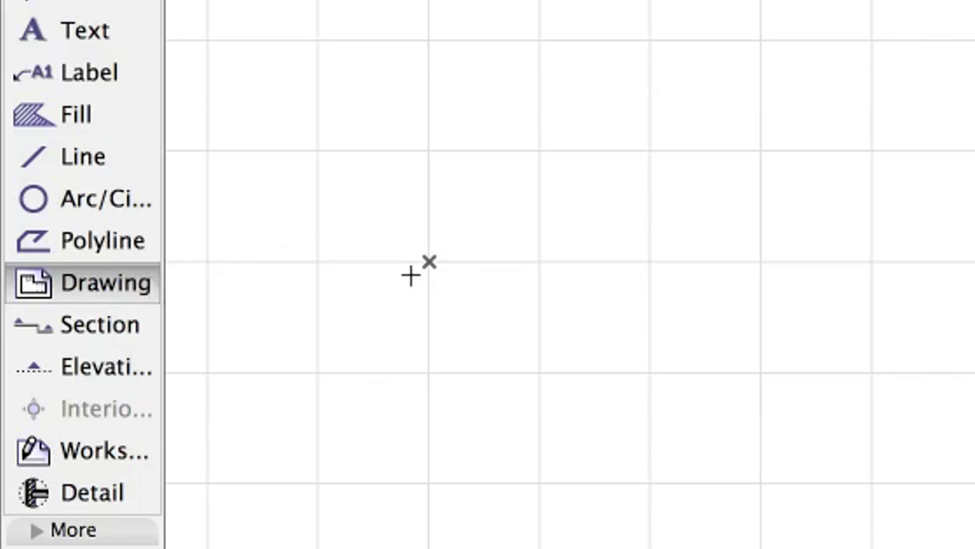
pyautogui.click(457, 388)
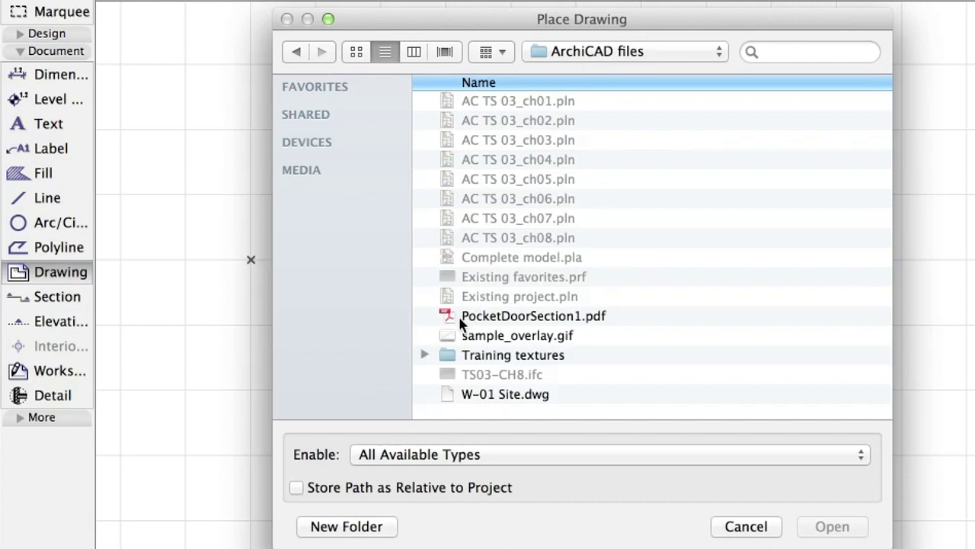
pyautogui.click(464, 316)
pyautogui.click(832, 525)
# Place PocketDoorSection1.pdf into D-02 via File > External Content > Place External Drawing.
pyautogui.click(173, 11)
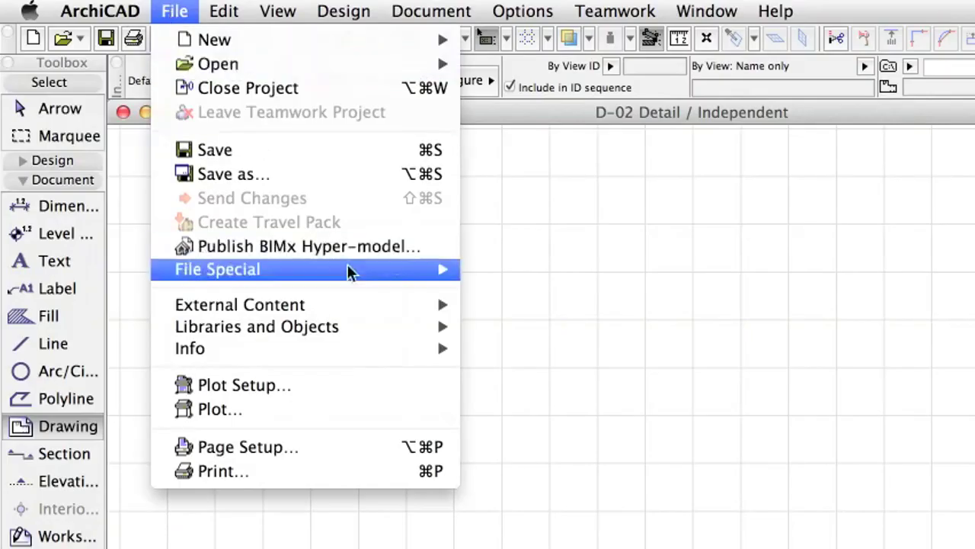
pyautogui.moveTo(355, 309)
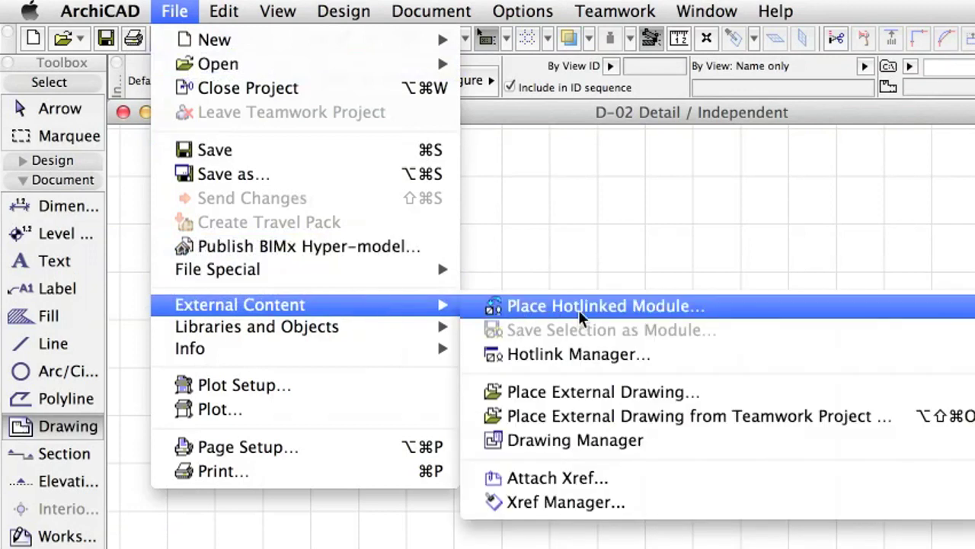
pyautogui.click(729, 393)
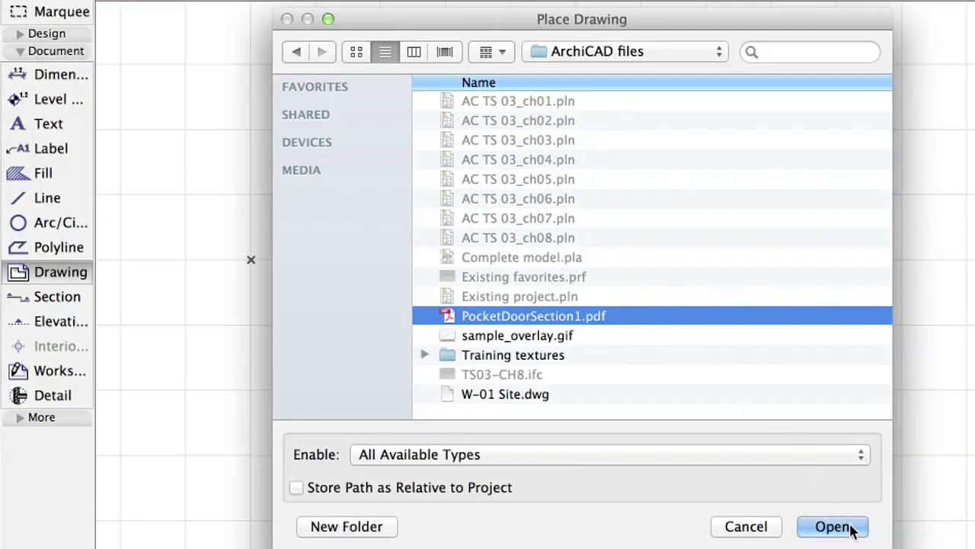
pyautogui.click(851, 530)
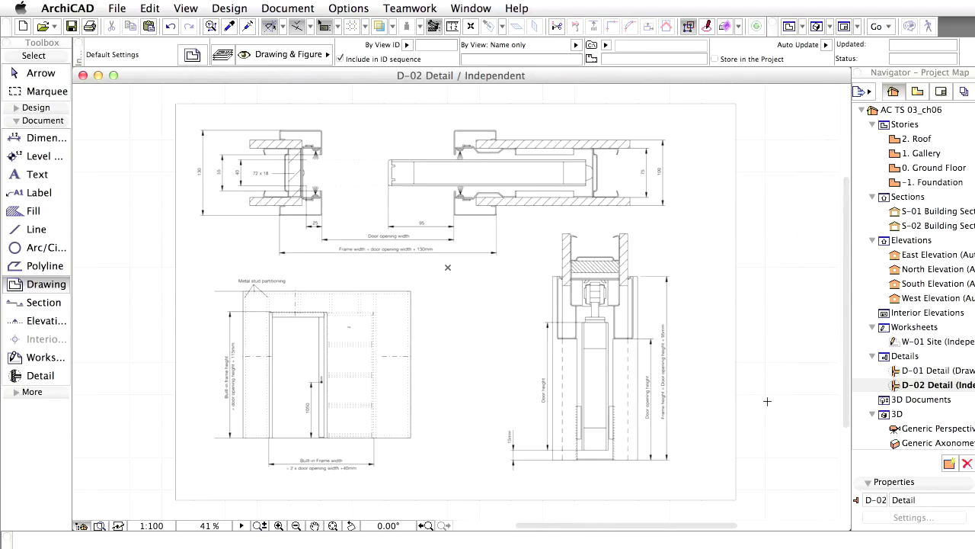